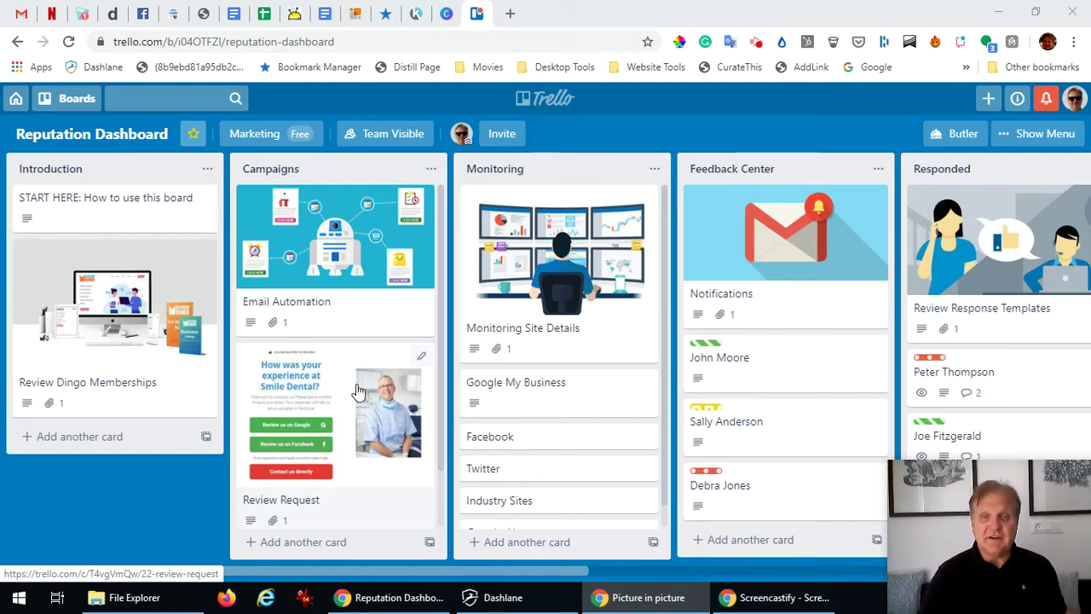
- Open the Review Request card in the Campaigns list and view its live demo page for an auto dealership
click(358, 390)
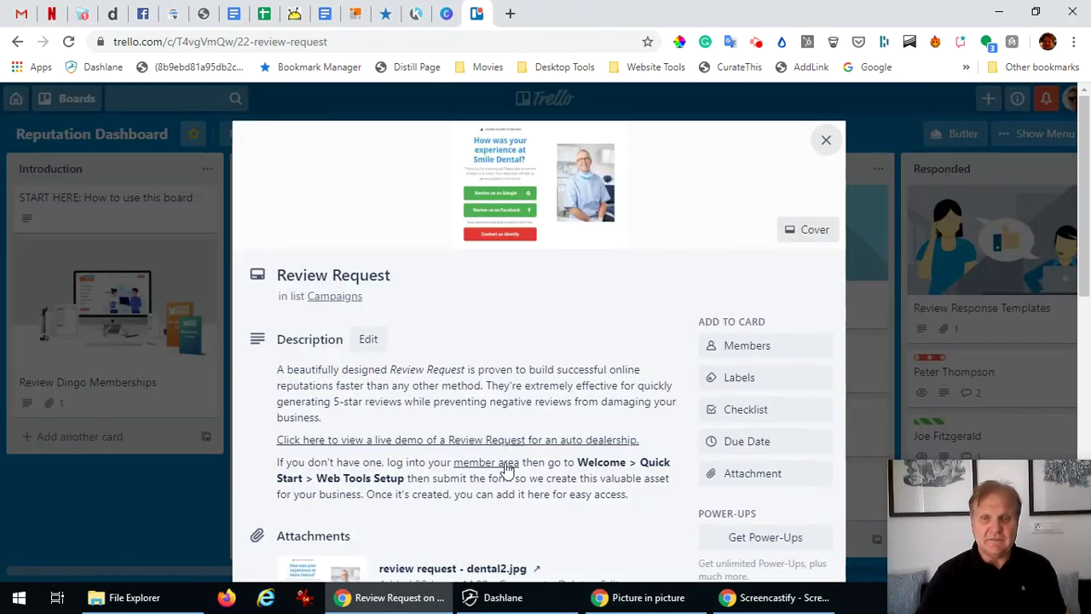
scroll(468, 409, down, 1)
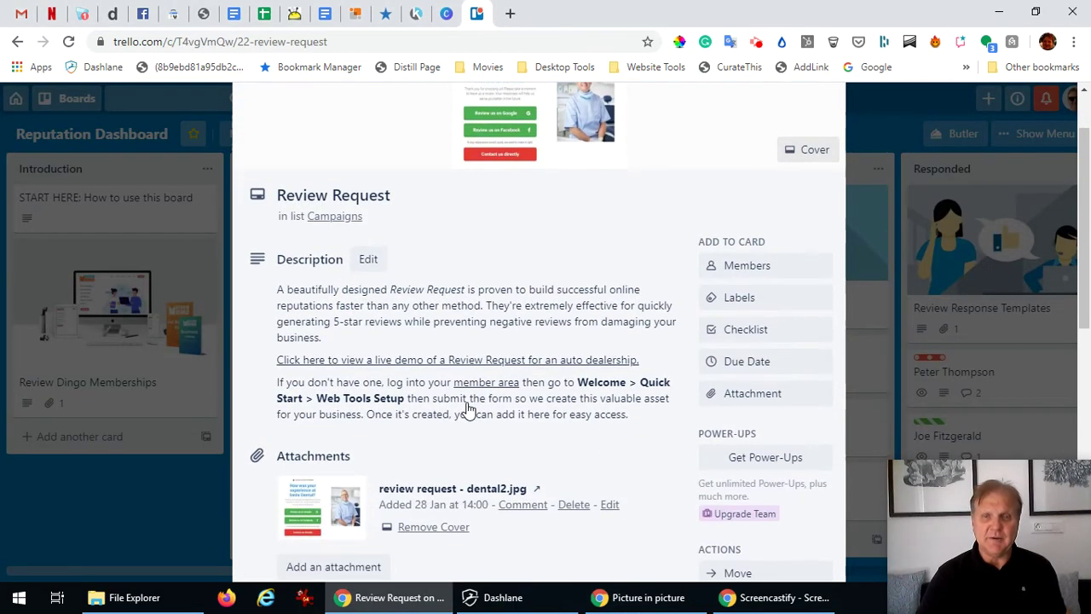
click(473, 361)
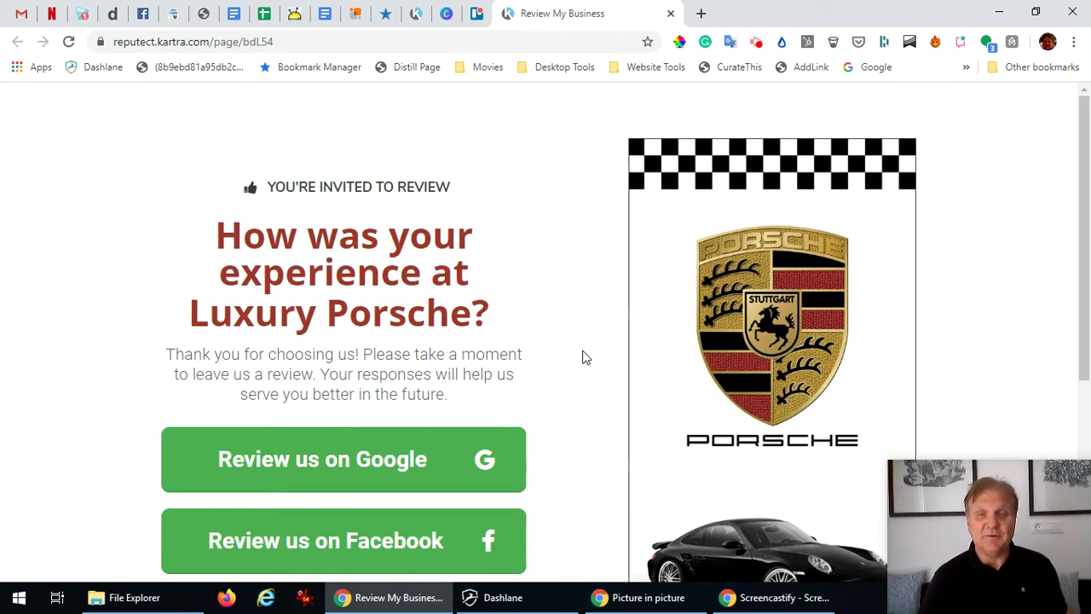
scroll(585, 358, down, 2)
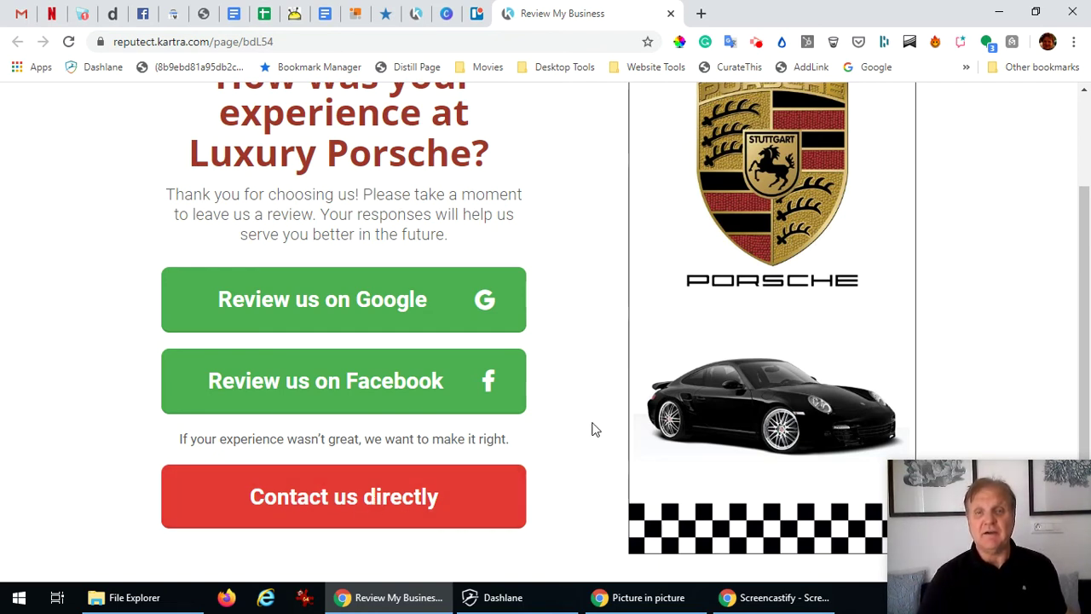
scroll(594, 430, up, 2)
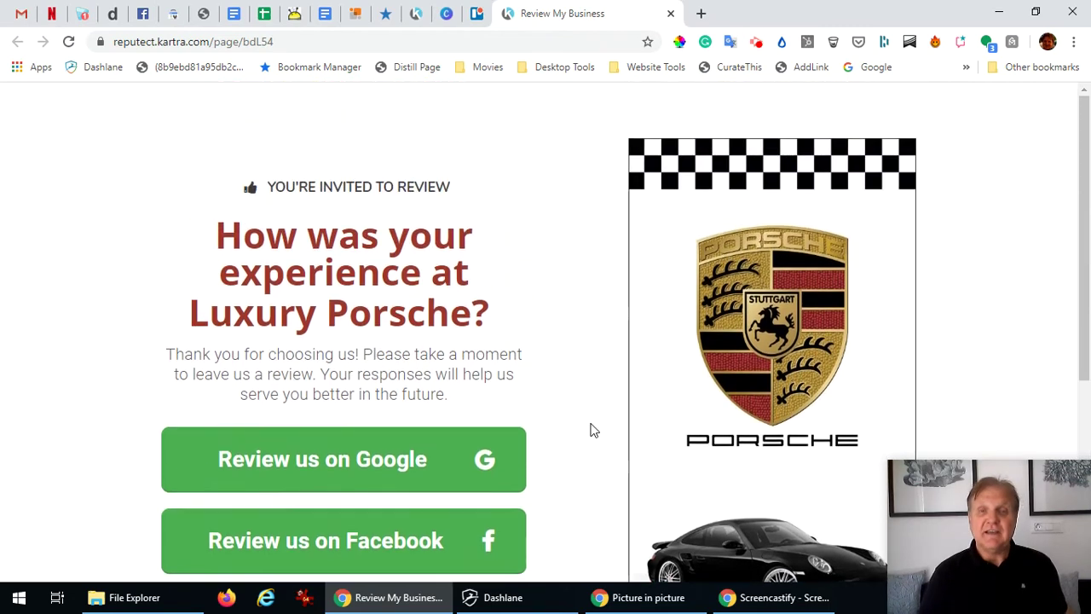
- Return to the Trello board from the demo page and close the Review Request card
click(477, 14)
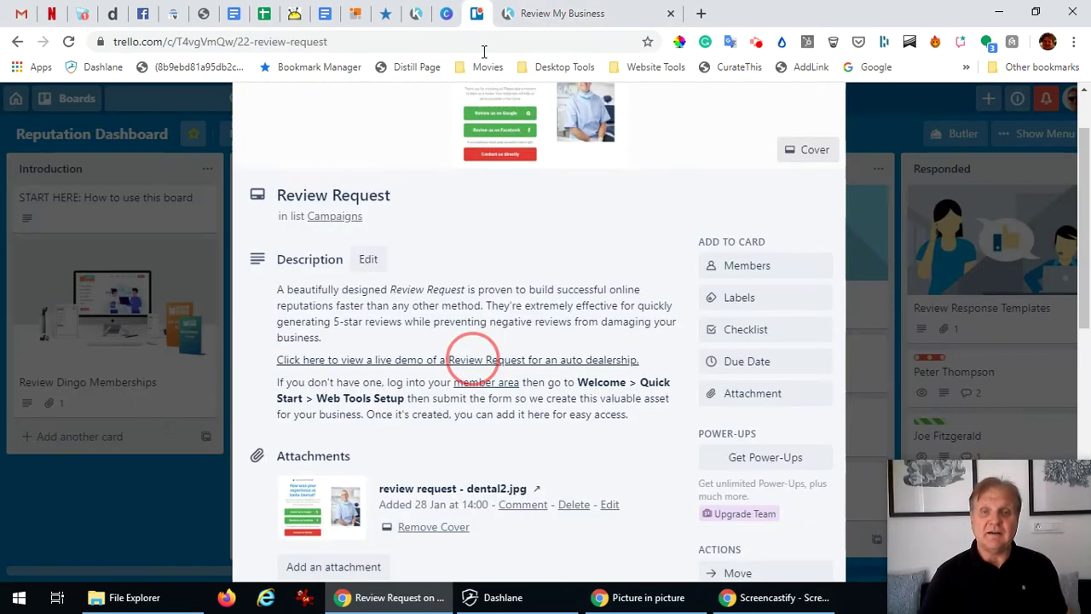
scroll(711, 204, up, 1)
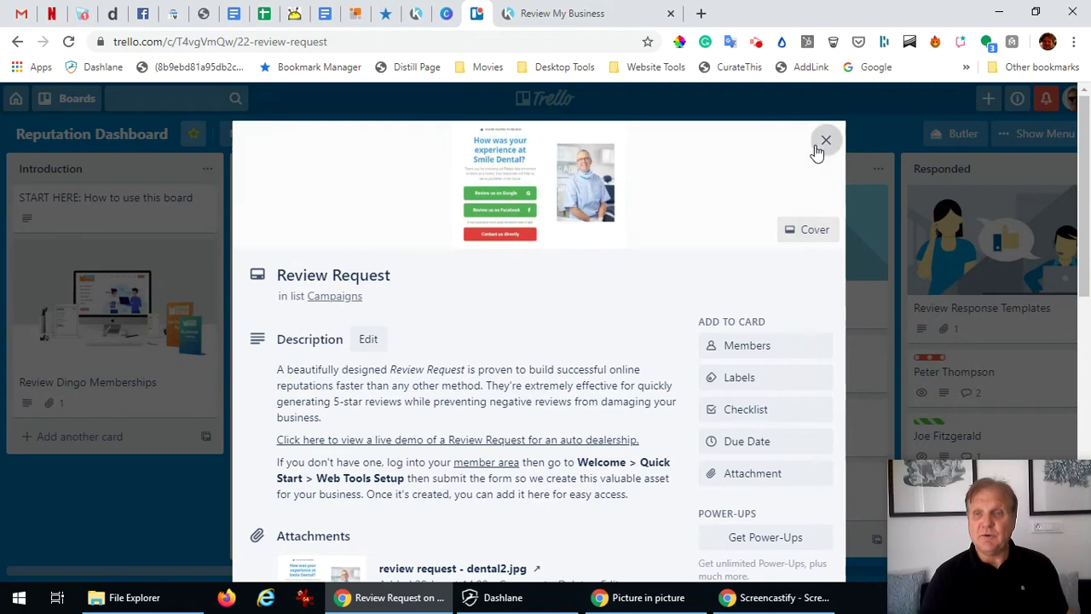
click(824, 139)
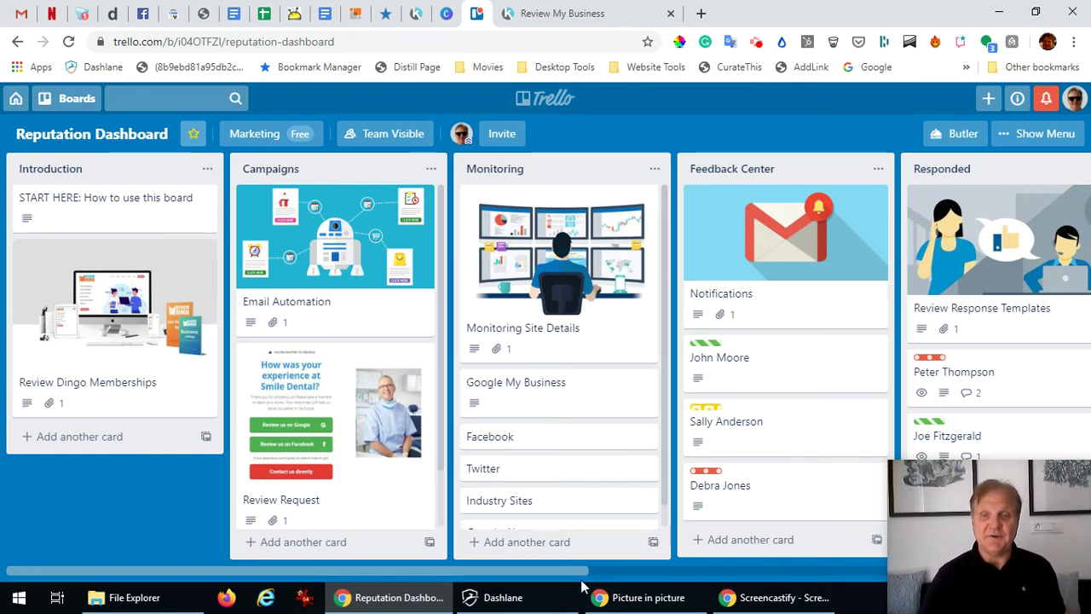
- Open the first customer review card in the Responded list, read its description and activity comments, and close it
drag(584, 571, 682, 578)
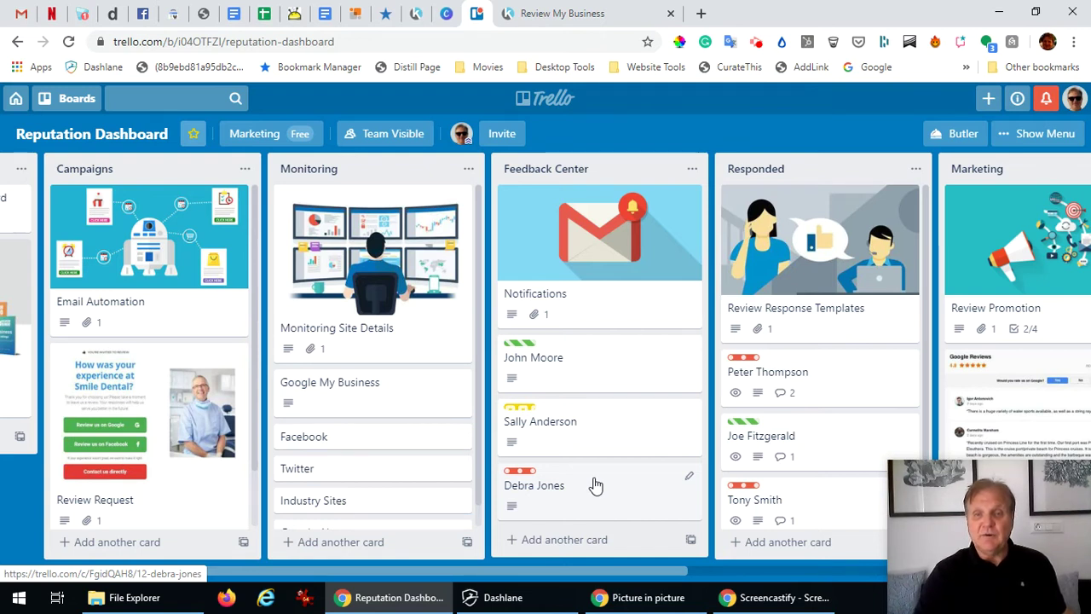
click(612, 362)
mouse_move(612, 361)
mouse_down()
mouse_move(745, 344)
mouse_move(801, 361)
mouse_move(837, 351)
mouse_move(830, 372)
mouse_move(616, 346)
mouse_up()
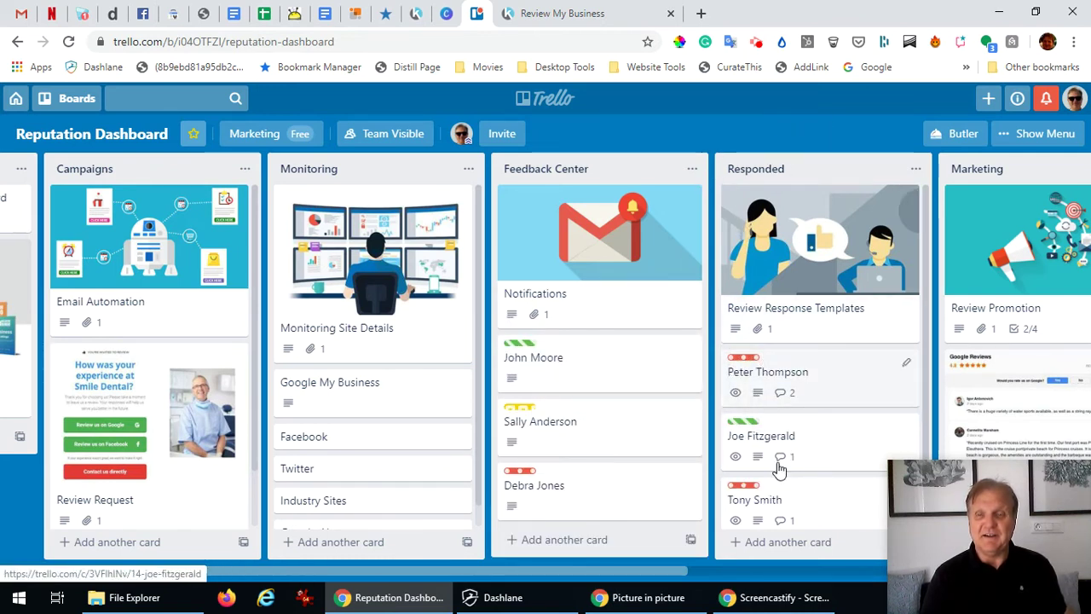
click(809, 380)
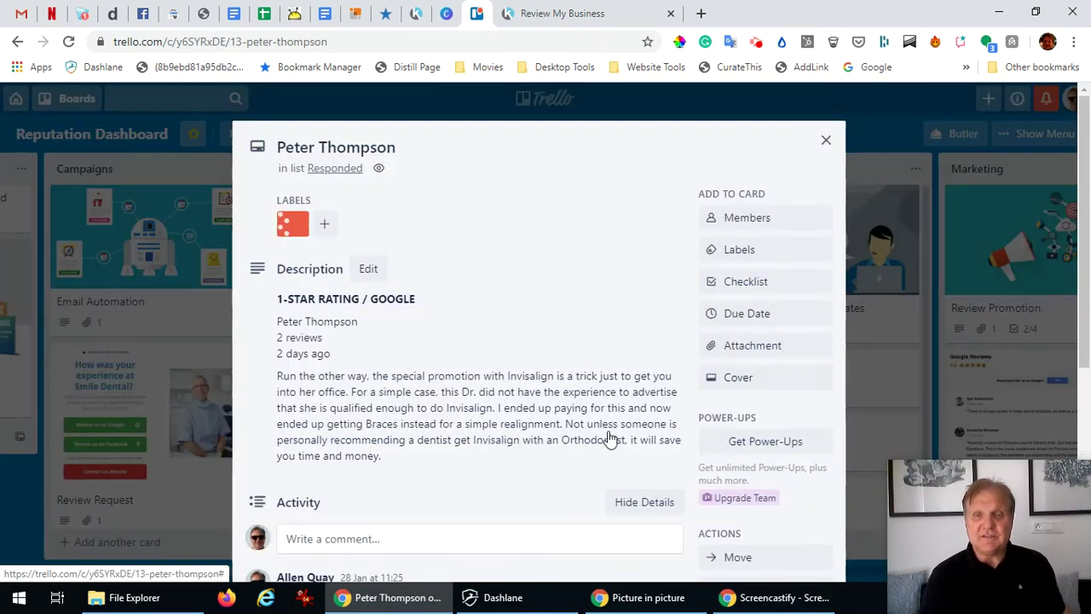
scroll(547, 417, down, 1)
scroll(547, 417, up, 1)
scroll(554, 411, down, 2)
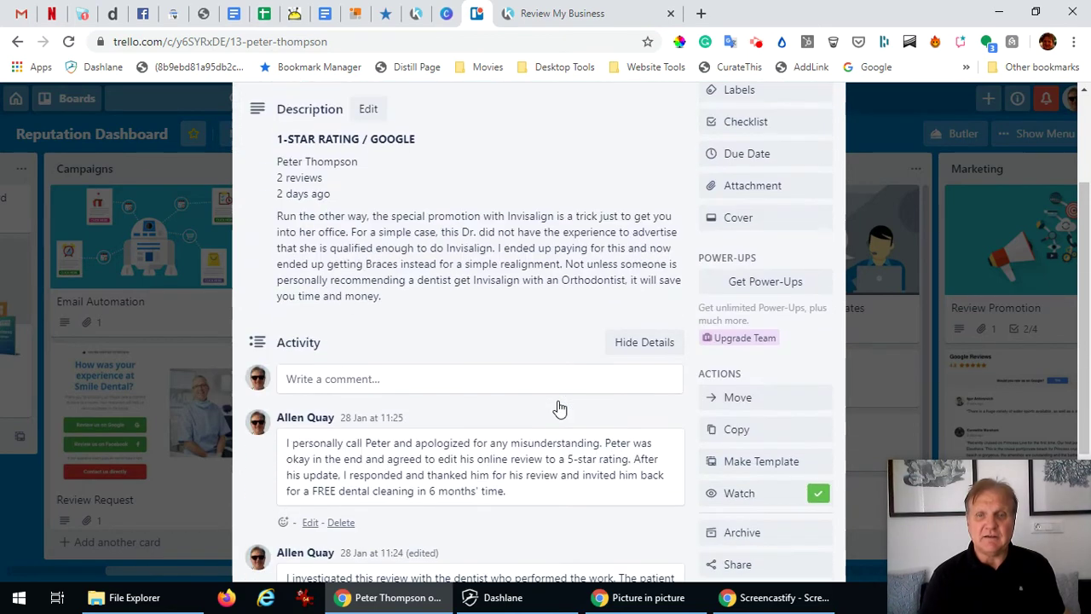
scroll(559, 408, down, 1)
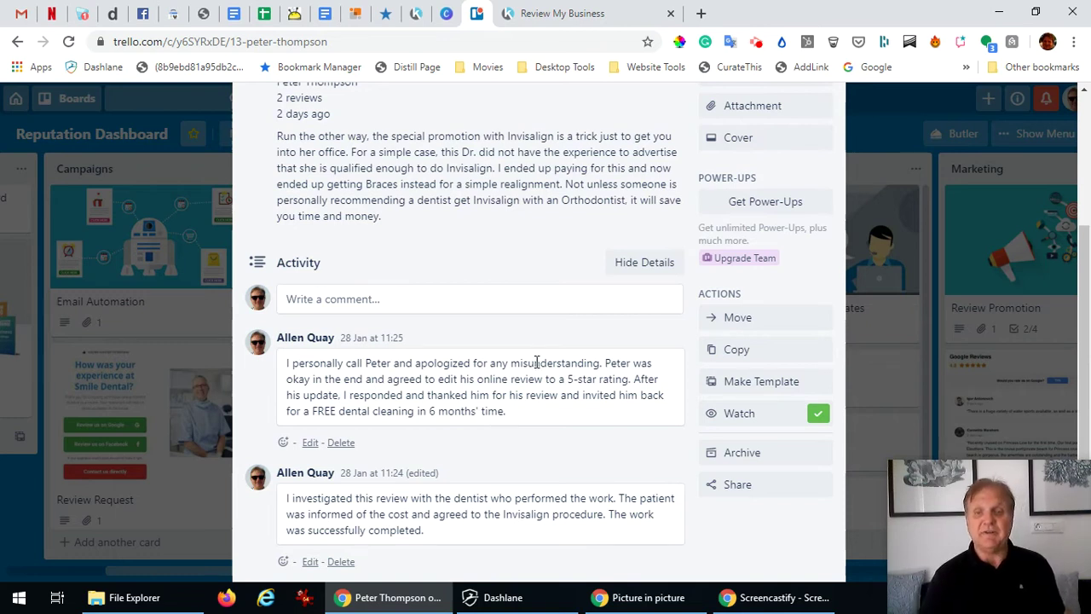
scroll(536, 362, up, 3)
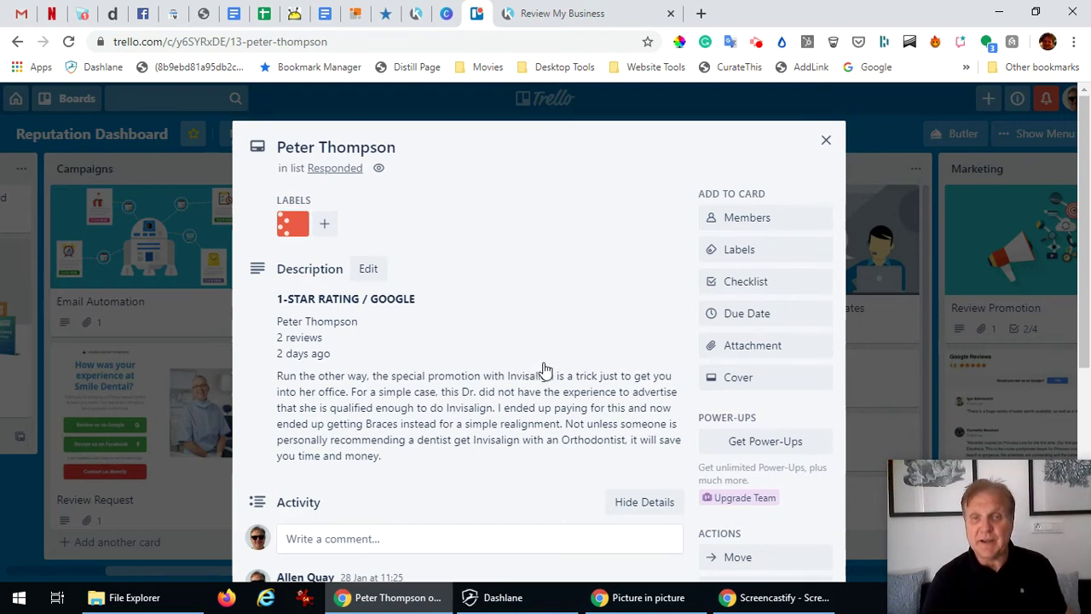
click(826, 142)
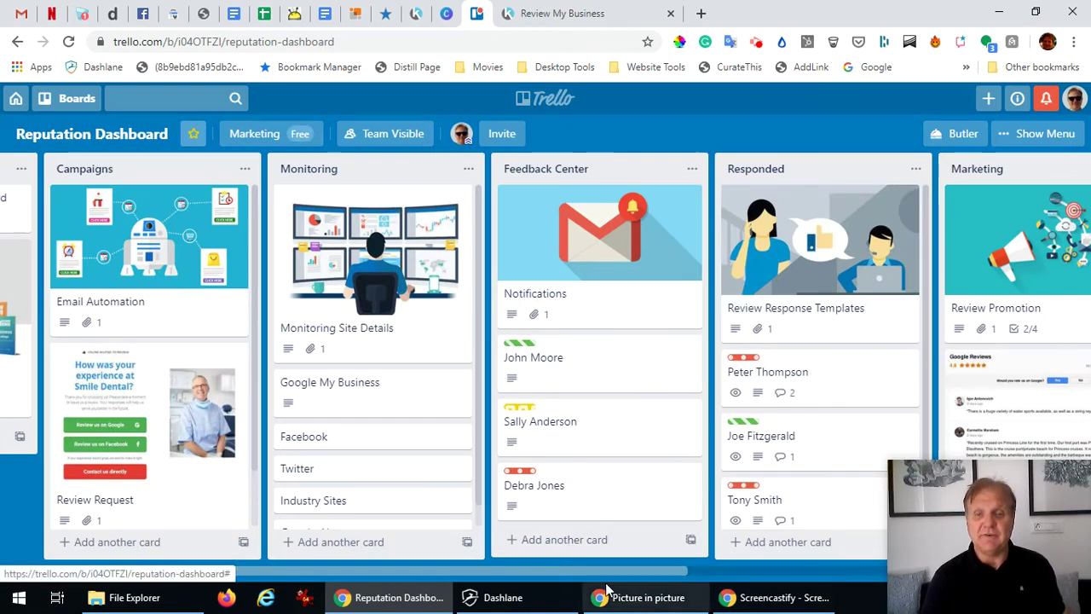
- Open the Review Widgets card in the Marketing list, examine its description and attached Google Reviews image, and close it
mouse_move(602, 570)
mouse_down()
mouse_move(767, 583)
mouse_move(867, 560)
mouse_up()
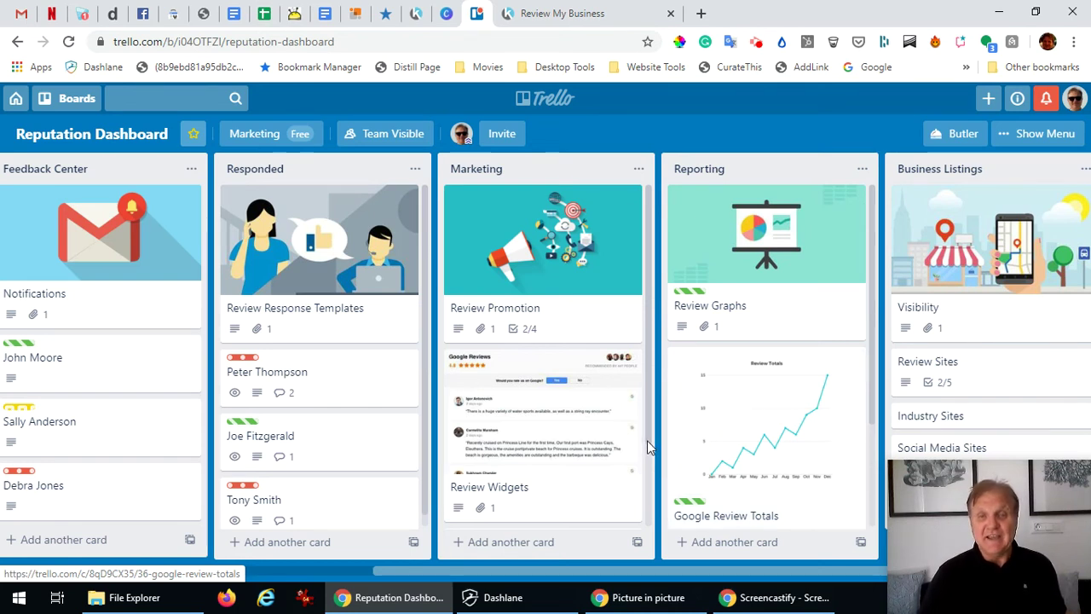
click(537, 422)
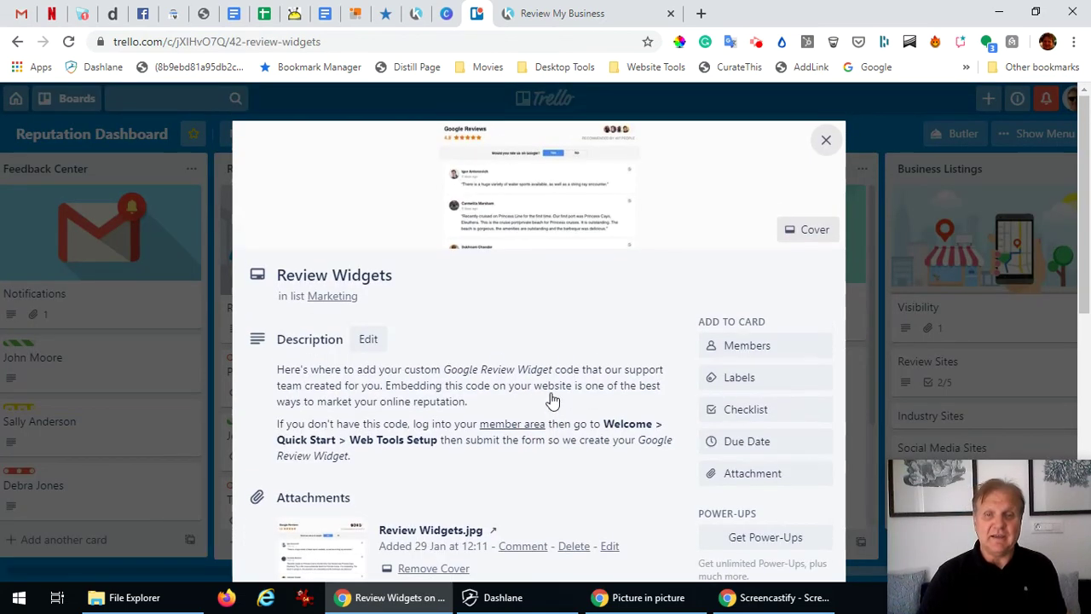
scroll(552, 400, down, 6)
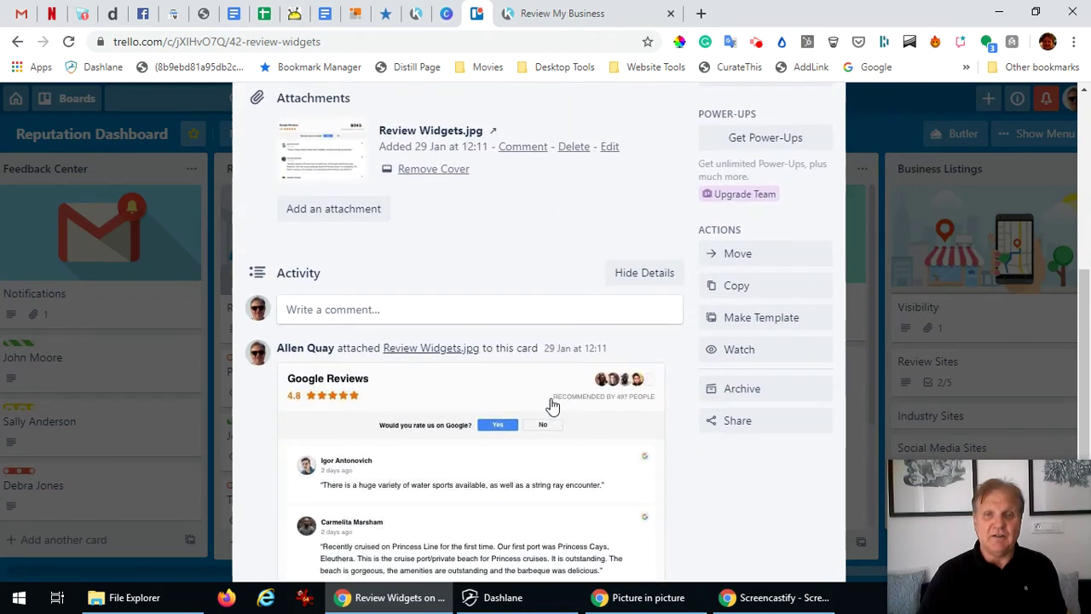
scroll(550, 407, up, 1)
scroll(551, 406, down, 2)
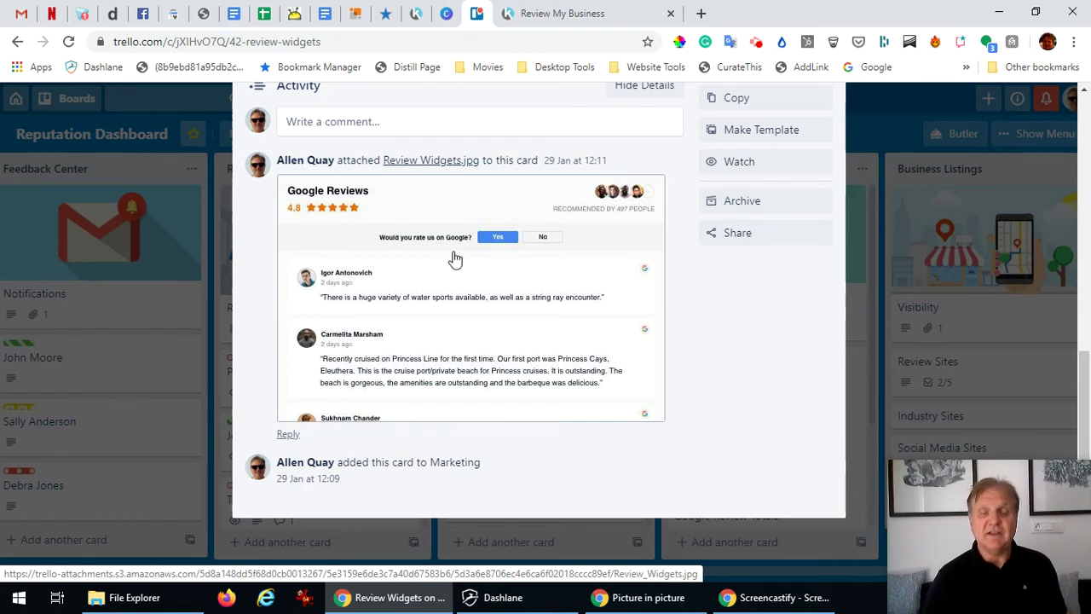
scroll(477, 275, up, 10)
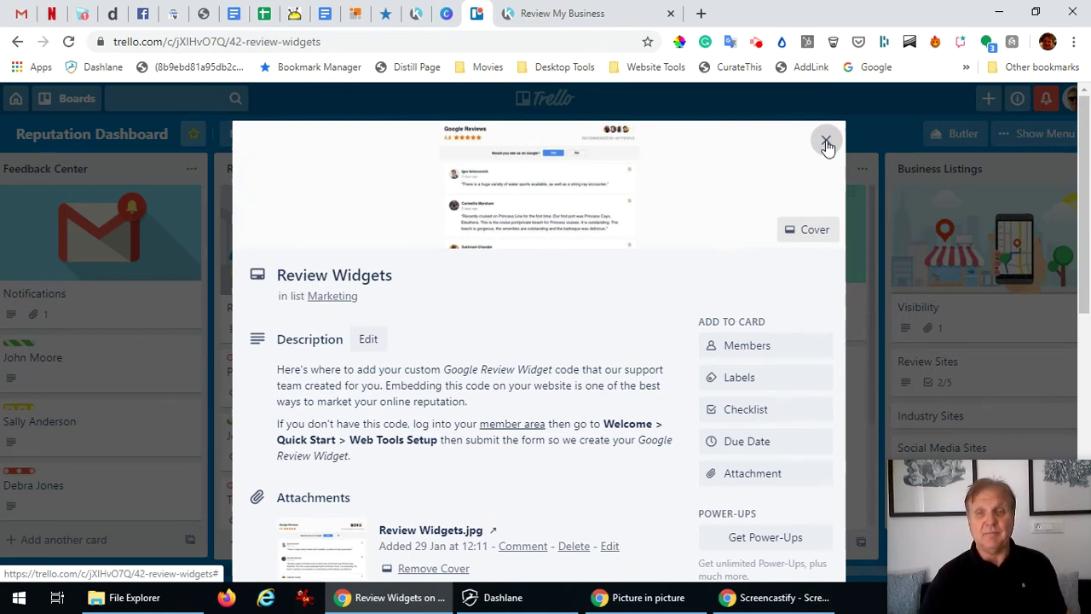
click(826, 142)
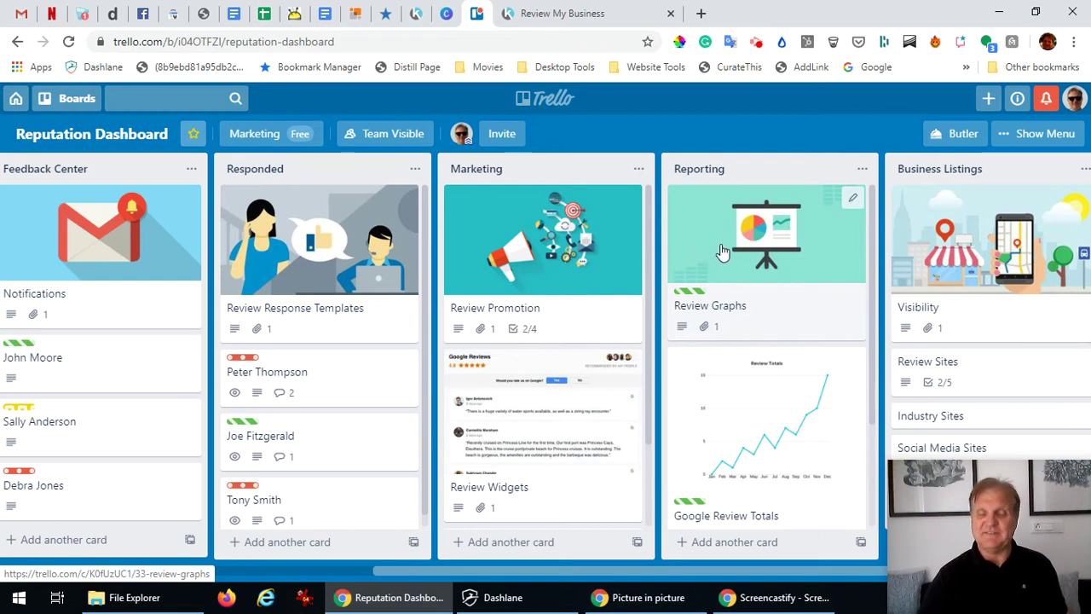
- Open the Google Review Totals card in the Reporting list, examine its attached Review Totals graph, and close it
click(556, 576)
drag(556, 576, 674, 576)
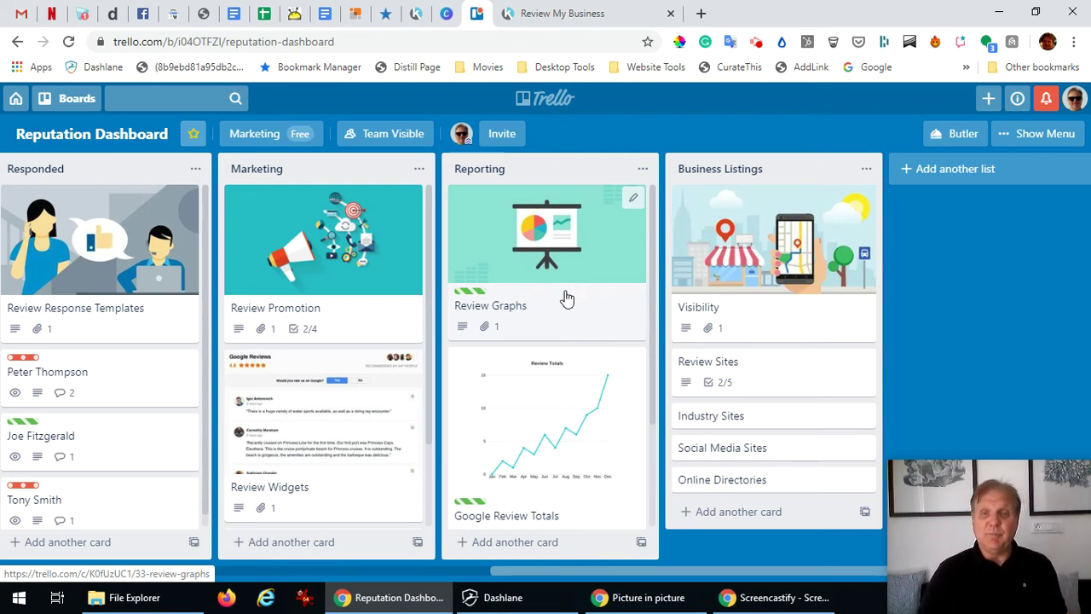
scroll(568, 292, down, 1)
scroll(567, 292, up, 1)
click(560, 397)
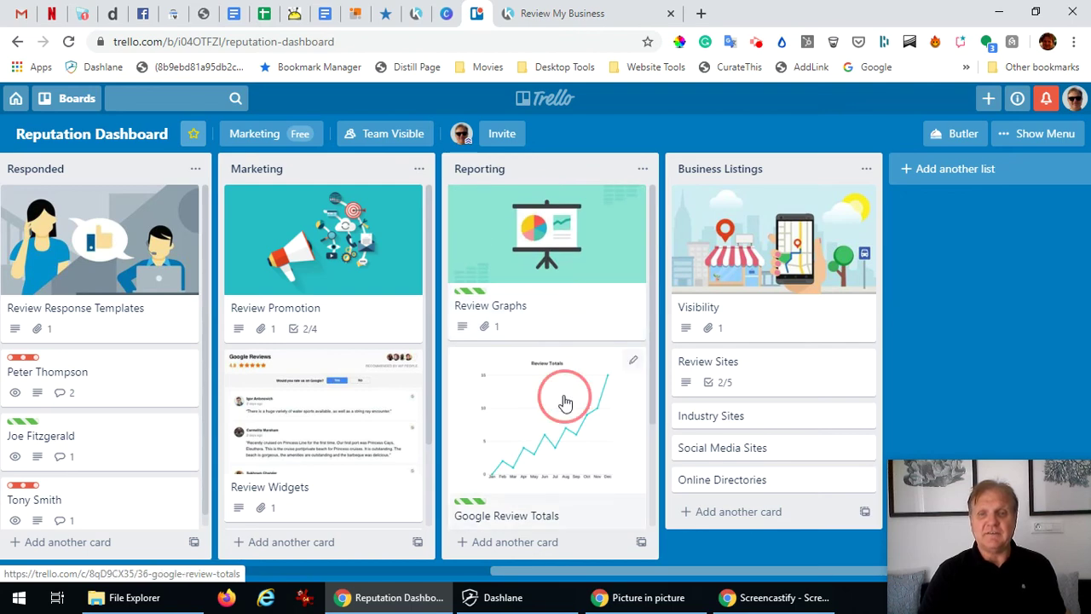
scroll(542, 362, down, 5)
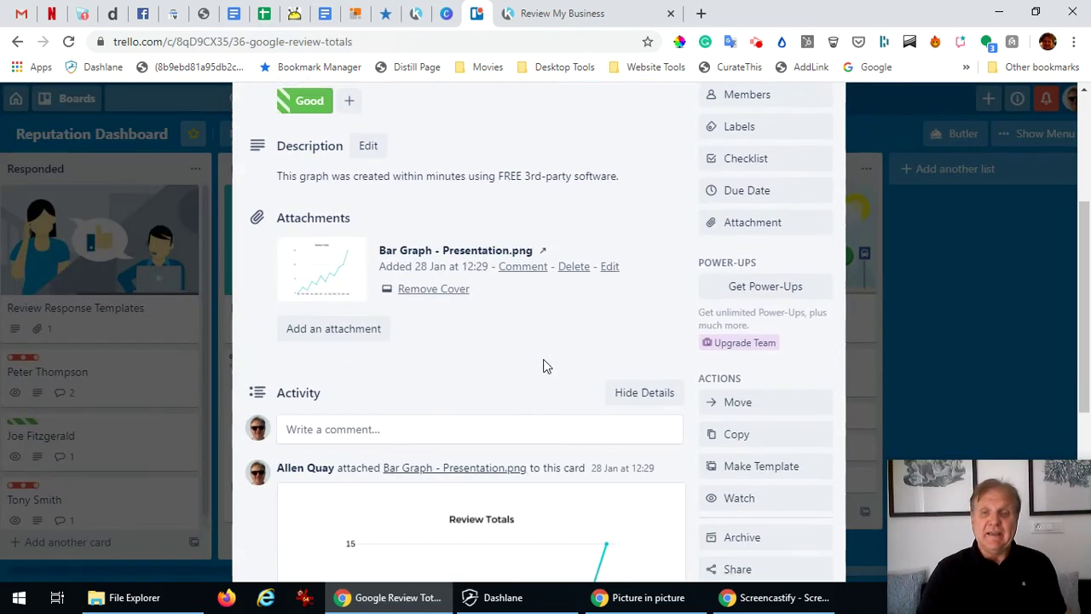
scroll(546, 367, down, 2)
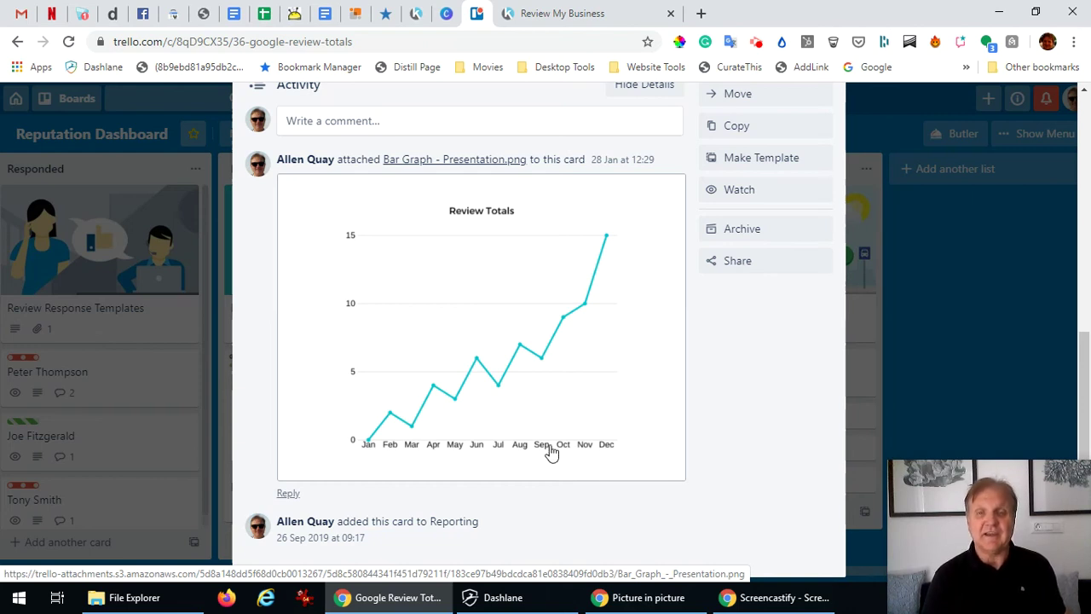
scroll(540, 443, up, 4)
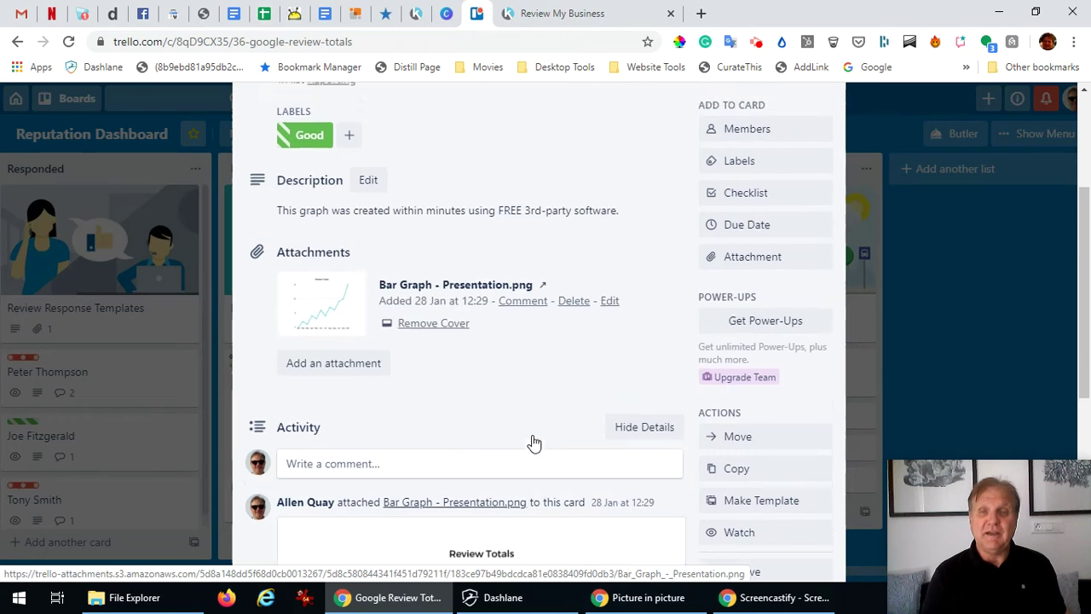
scroll(533, 443, up, 3)
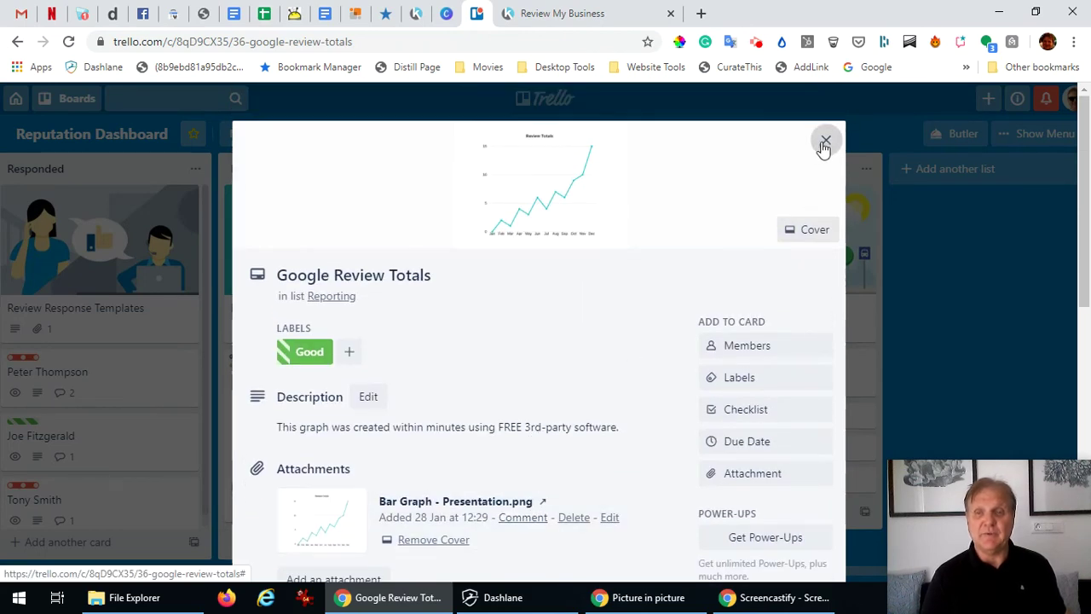
click(824, 143)
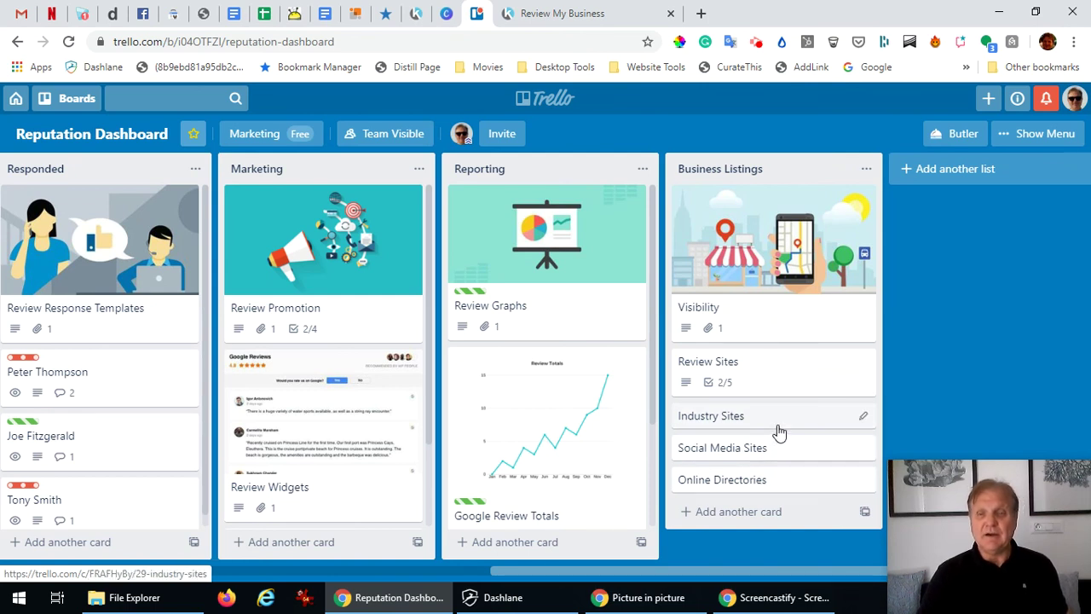
drag(689, 572, 204, 610)
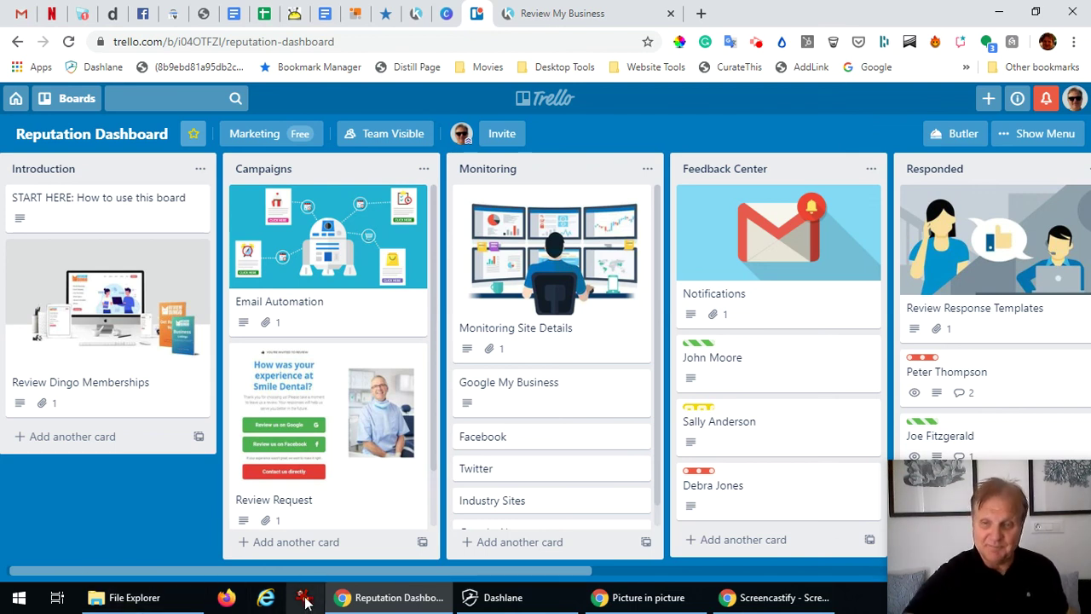
click(727, 604)
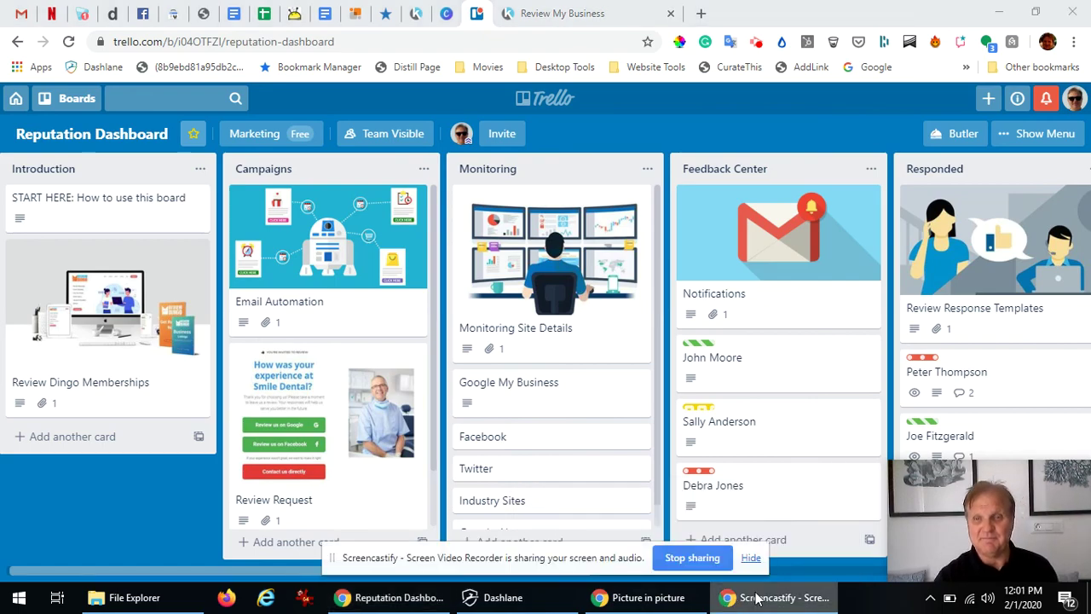